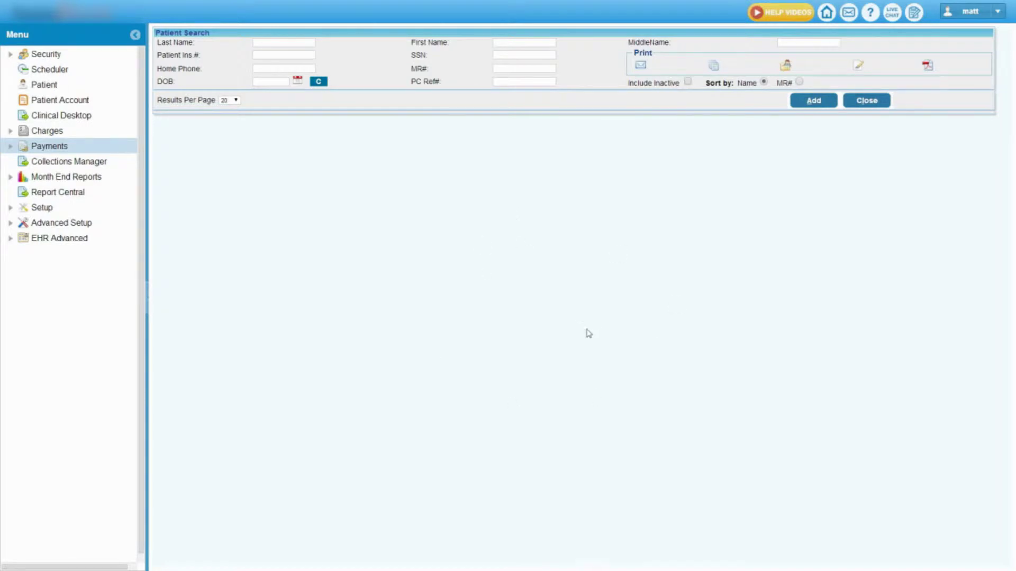
# Open Manual Posting for payments and start a new payment instead of searching for an existing one
pyautogui.click(37, 148)
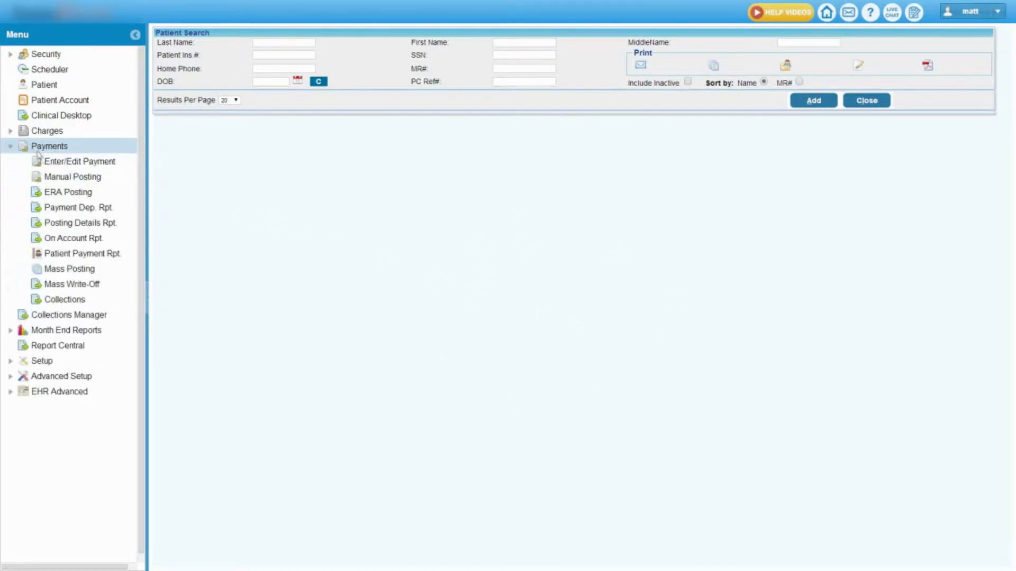
pyautogui.click(53, 176)
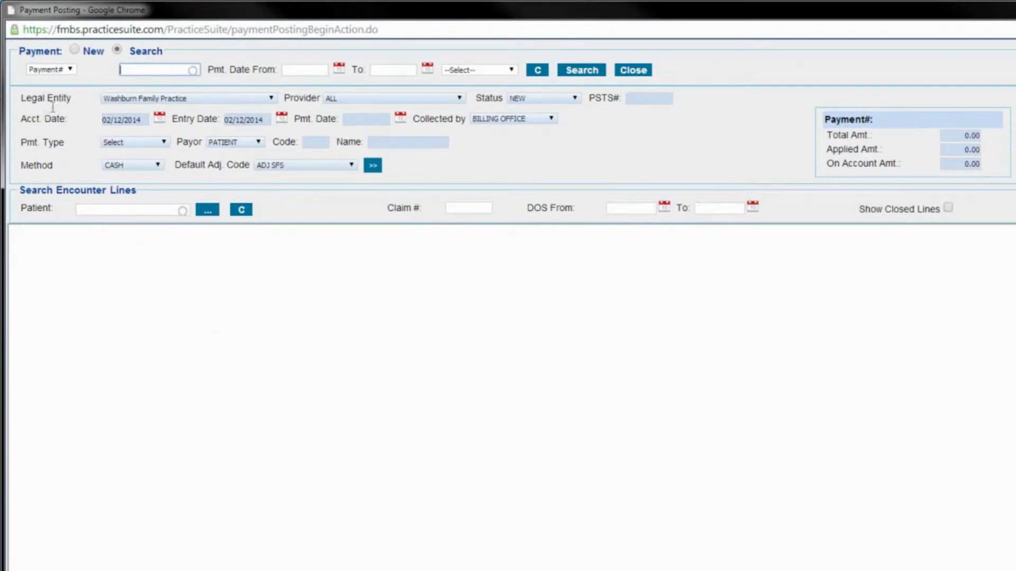
pyautogui.click(64, 70)
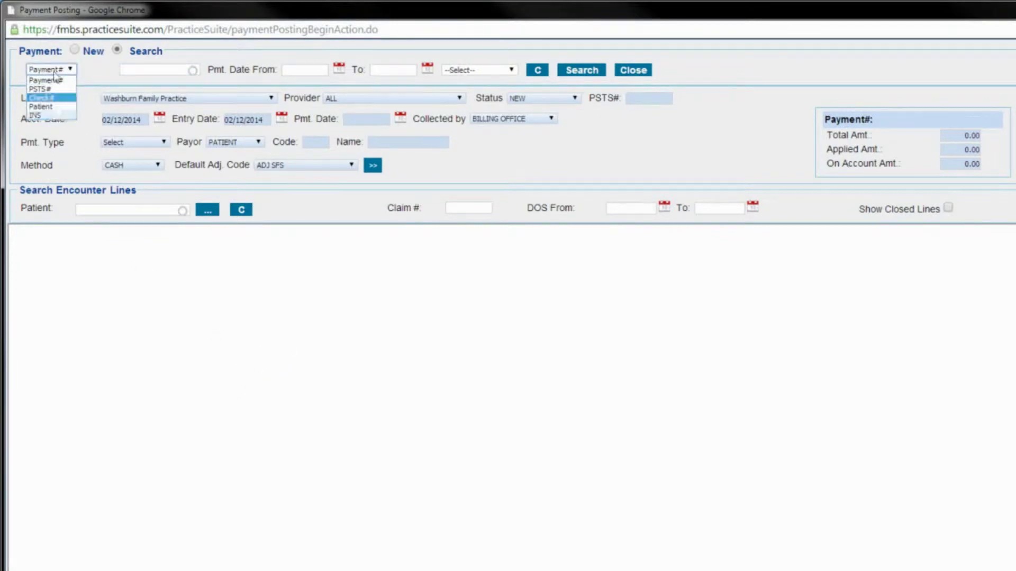
pyautogui.click(91, 78)
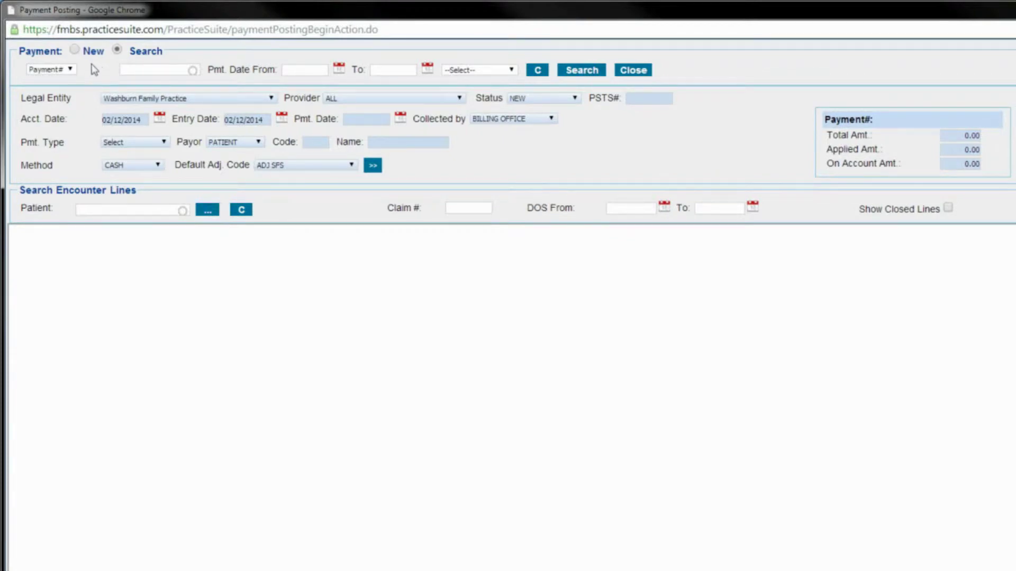
pyautogui.click(76, 51)
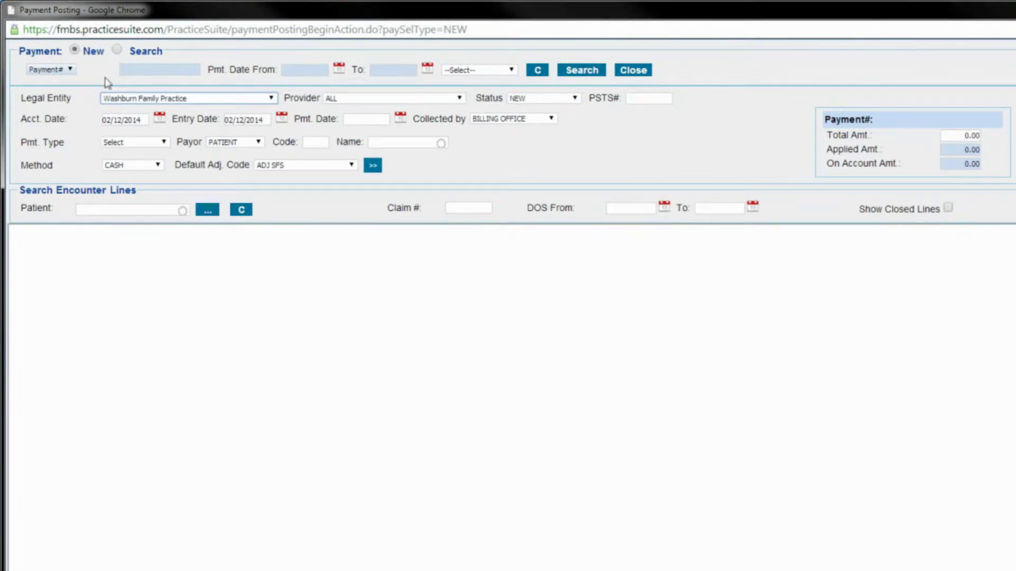
# Choose Washburn Family Practice as the payment's legal entity and ALL as the provider
pyautogui.click(233, 99)
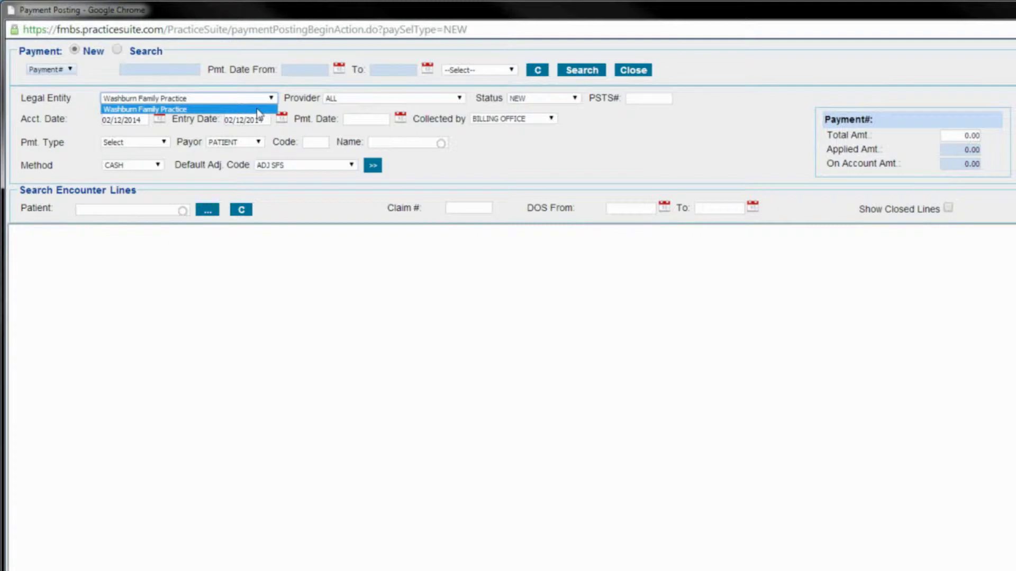
pyautogui.click(256, 109)
pyautogui.click(454, 100)
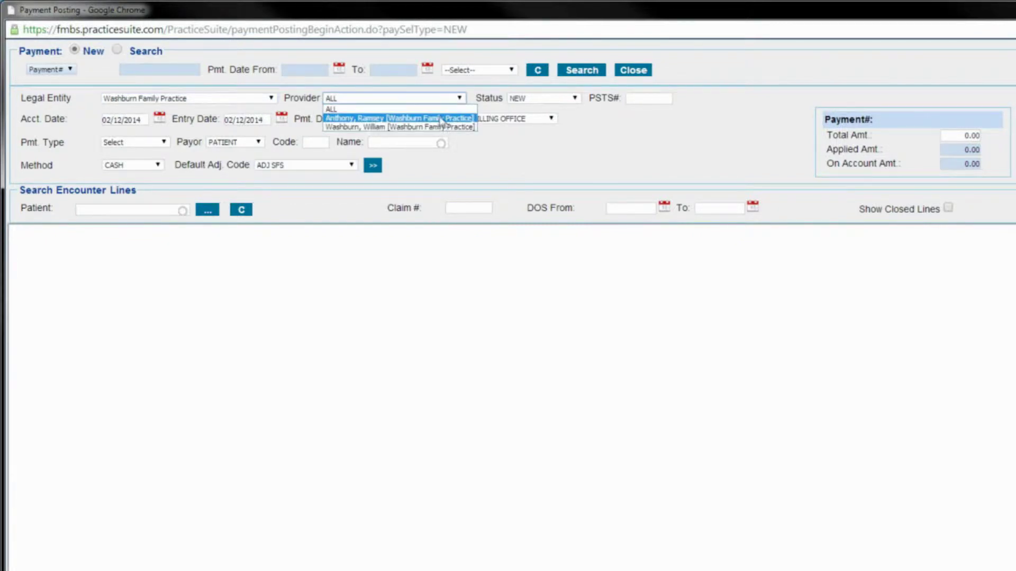
pyautogui.click(436, 111)
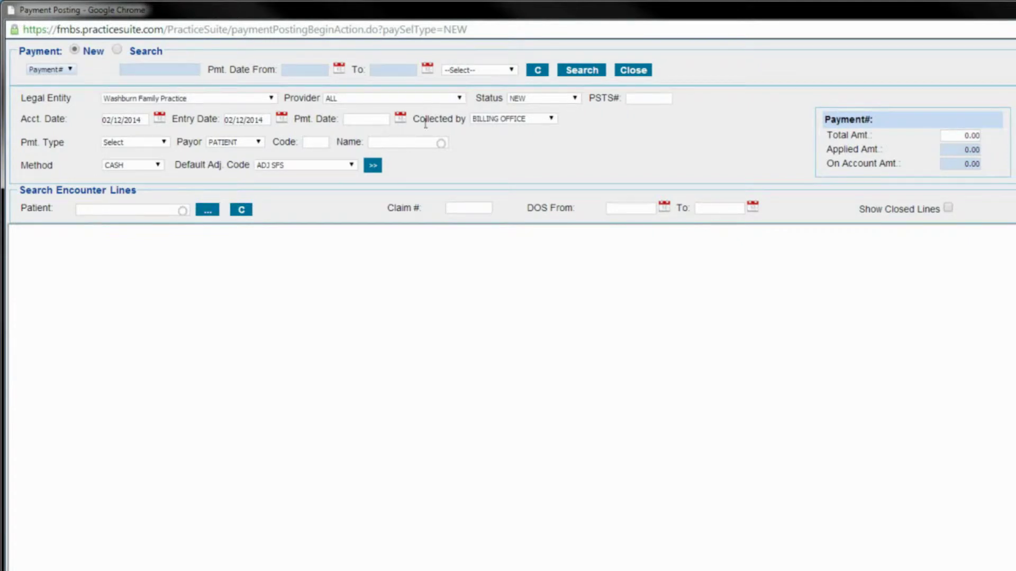
# Set the payment date to 02/11/2014 and mark the payment as collected by FRONT OFFICE
pyautogui.click(405, 120)
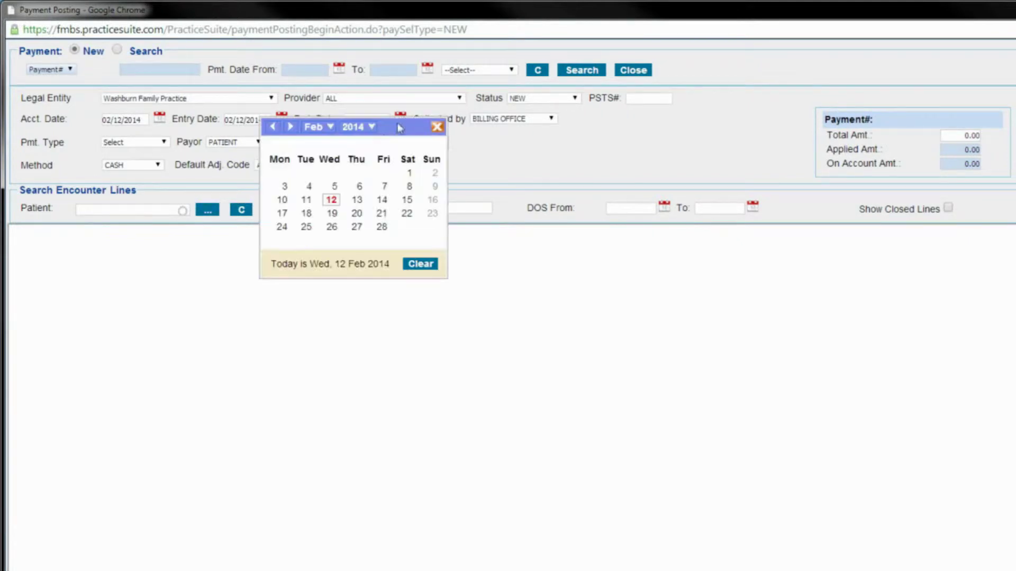
pyautogui.click(307, 200)
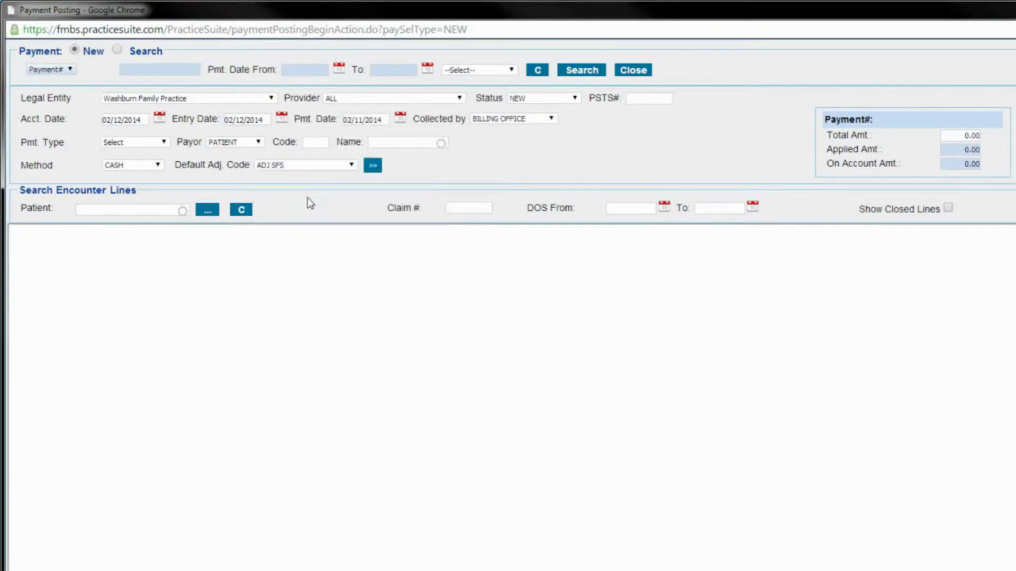
pyautogui.click(539, 121)
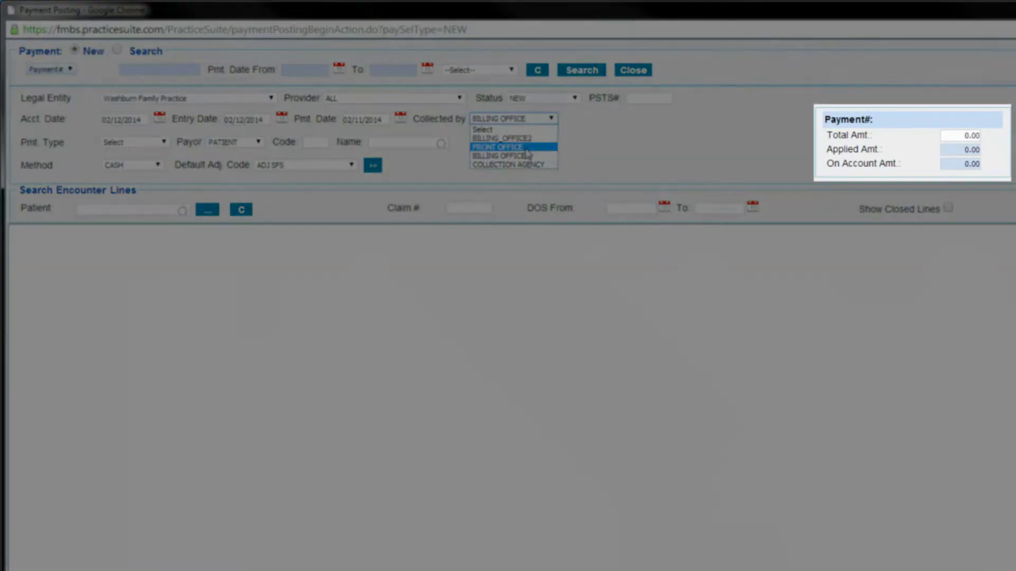
pyautogui.click(532, 147)
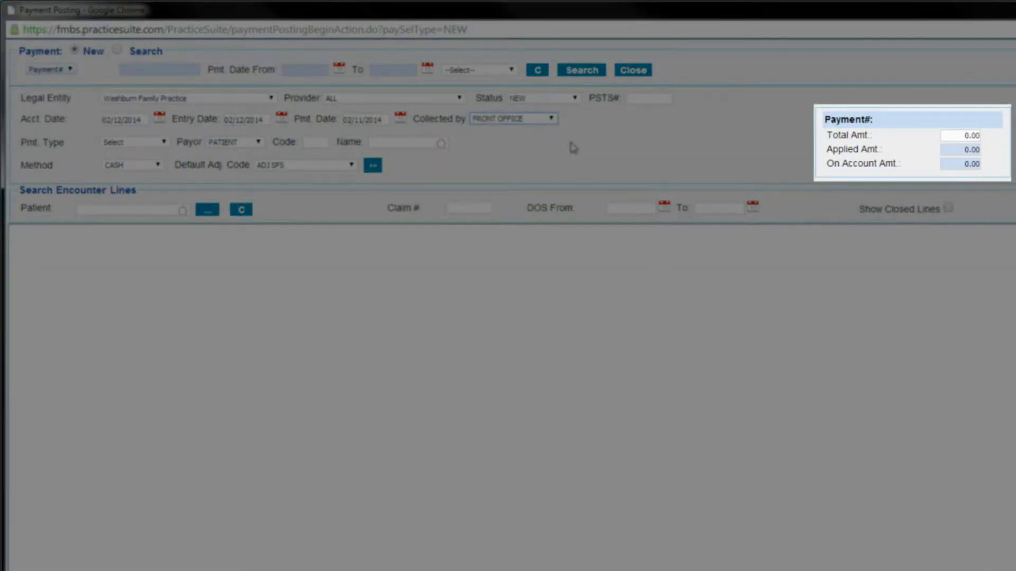
# Enter 1250 as the payment's total amount
pyautogui.click(958, 137)
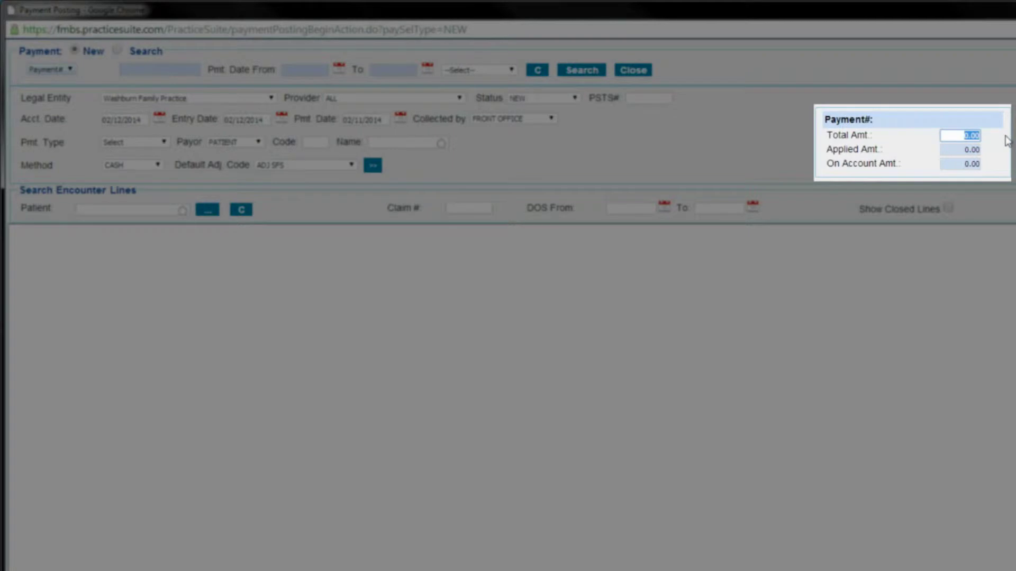
pyautogui.write('1250')
pyautogui.doubleClick(814, 126)
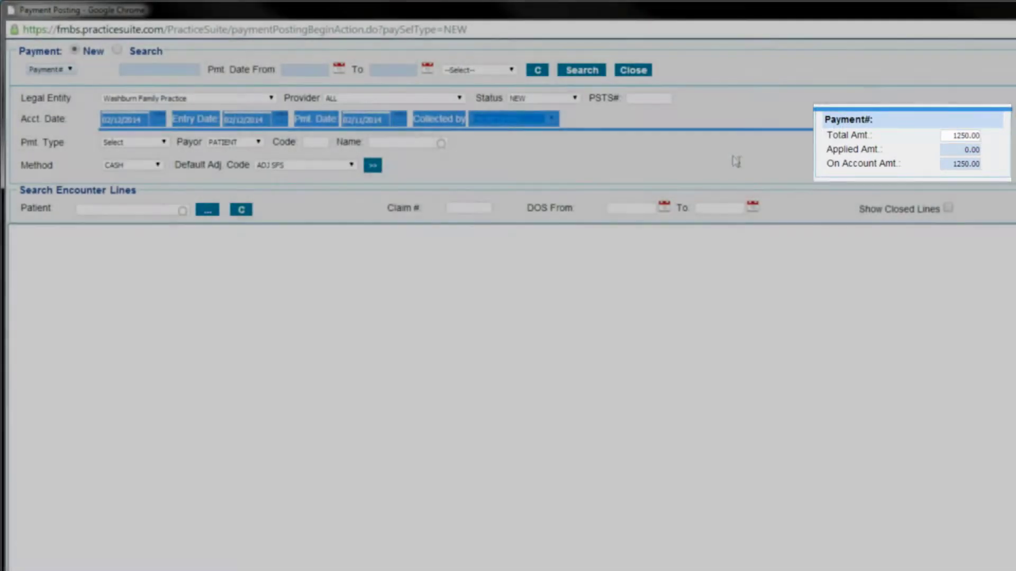
pyautogui.click(733, 157)
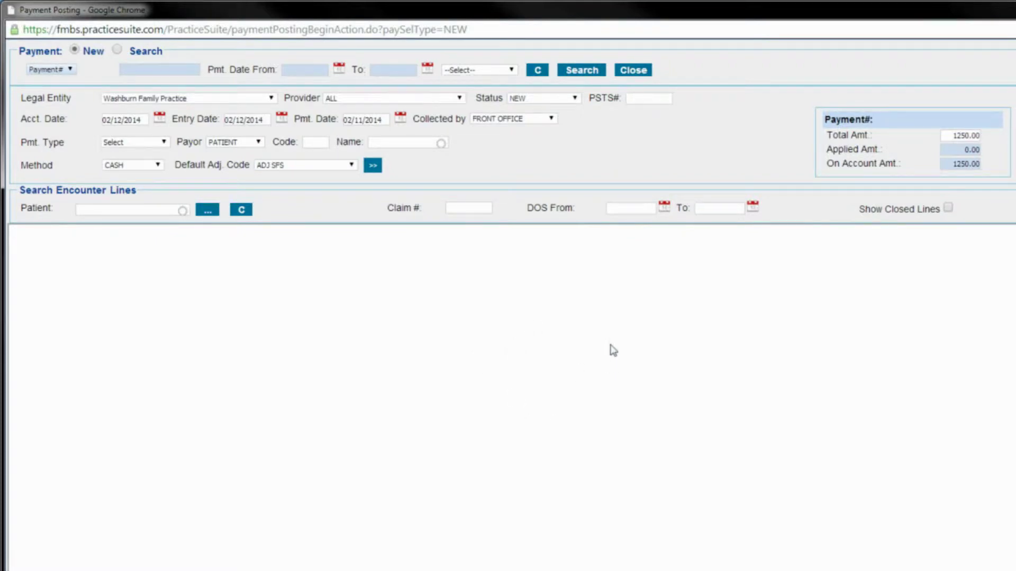
# Set the payment type to CLAIM and look up Blue Cross Blue Shield as the insurance payor
pyautogui.click(164, 142)
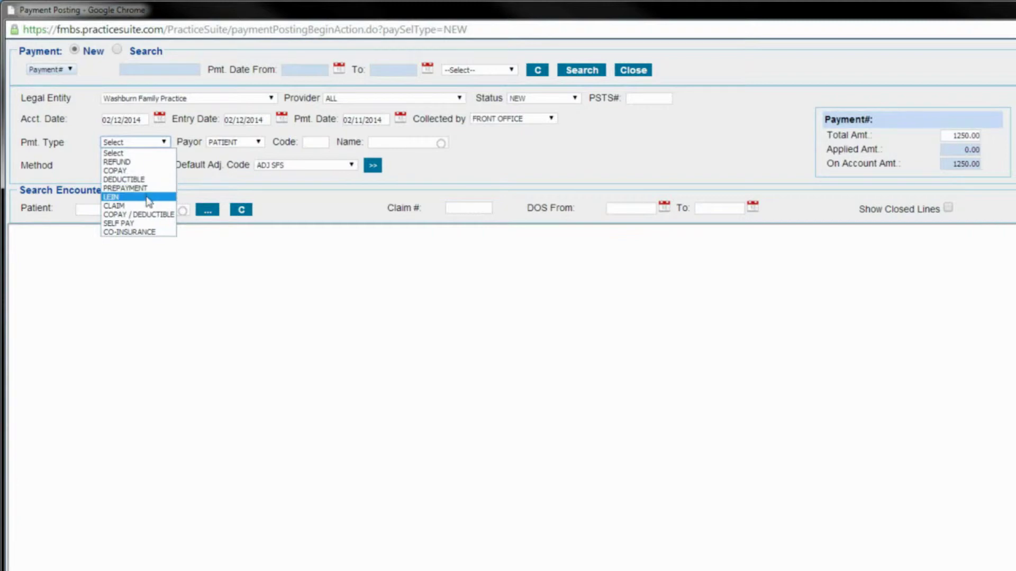
pyautogui.click(124, 207)
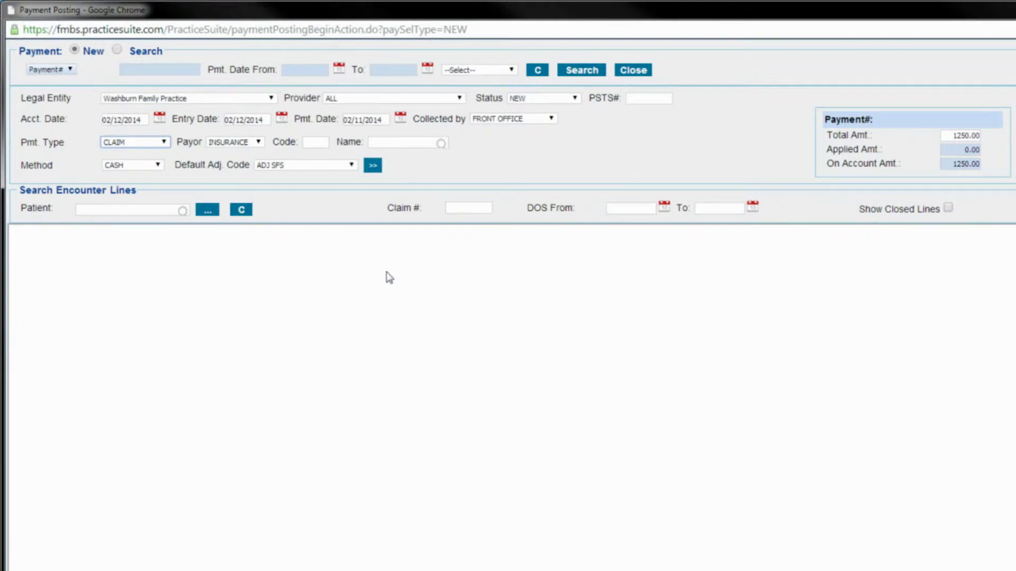
pyautogui.click(405, 144)
pyautogui.write('Blue')
pyautogui.press('Tab')
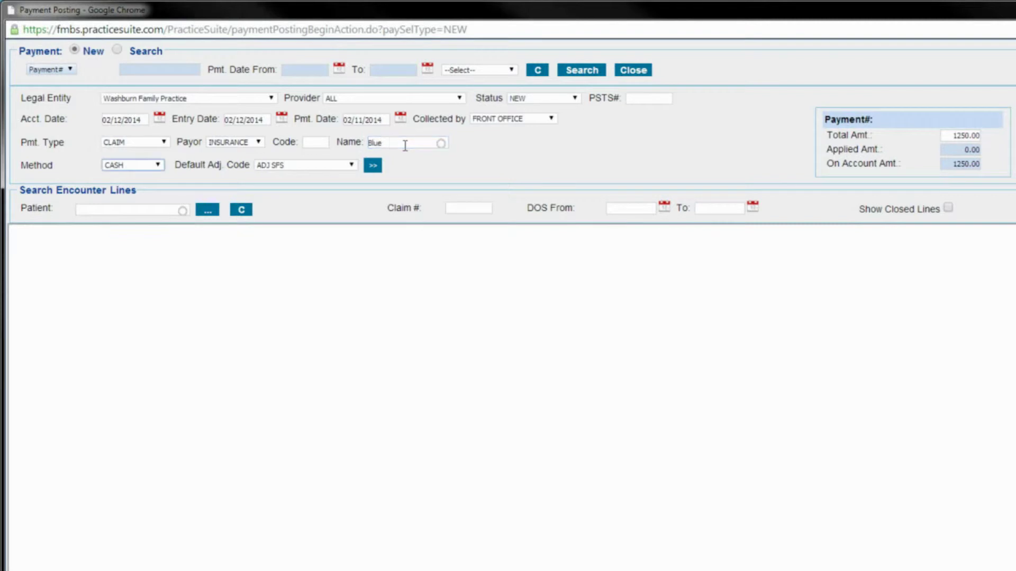
pyautogui.click(453, 167)
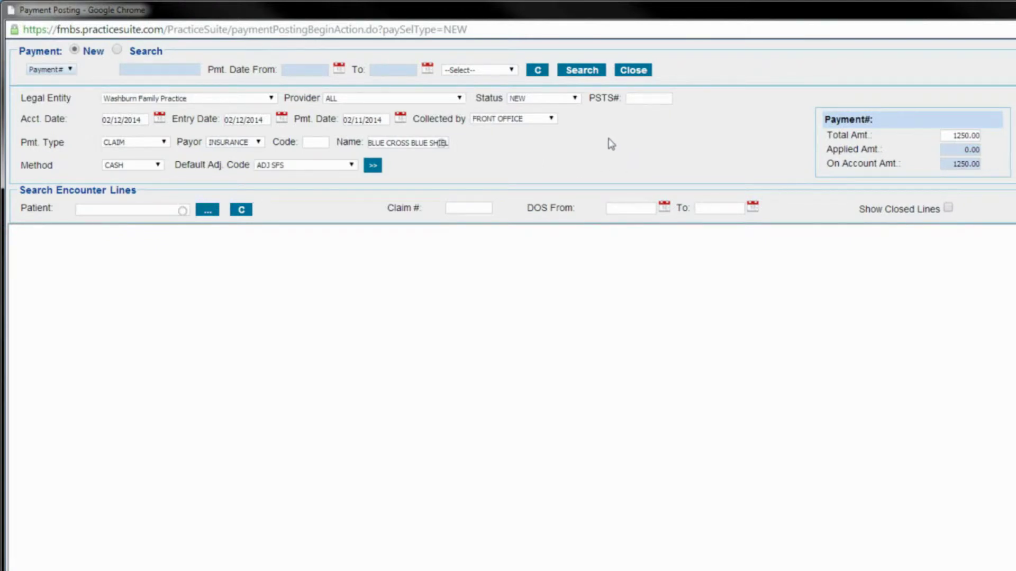
# Set the payment method to CHECK and enter check number E12345
pyautogui.click(157, 166)
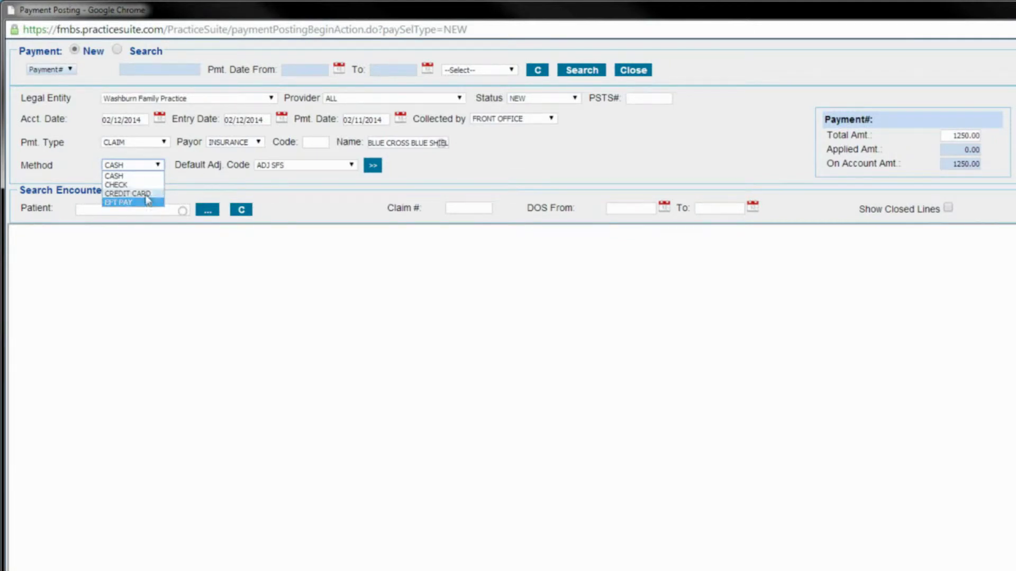
pyautogui.click(127, 184)
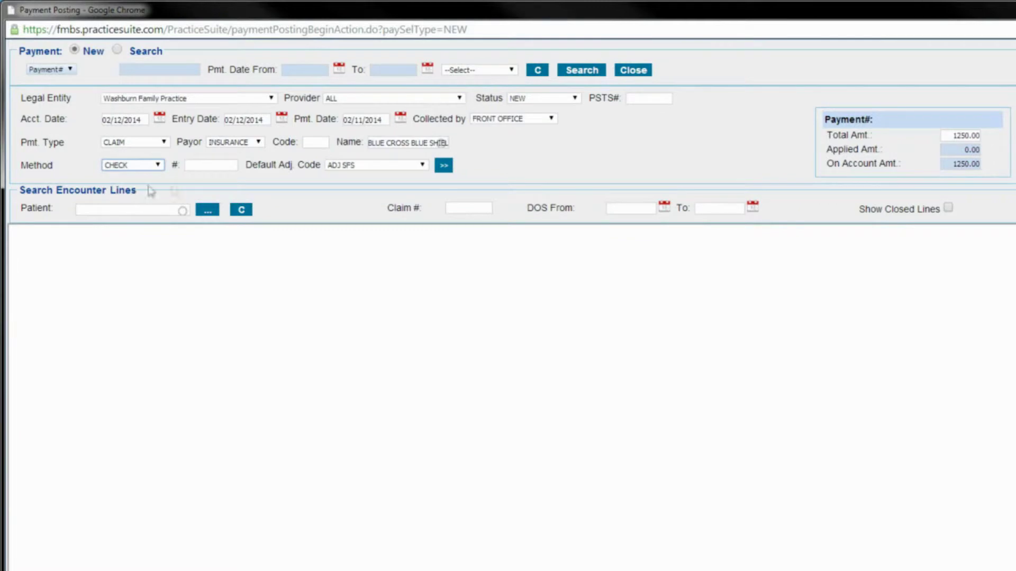
pyautogui.click(207, 170)
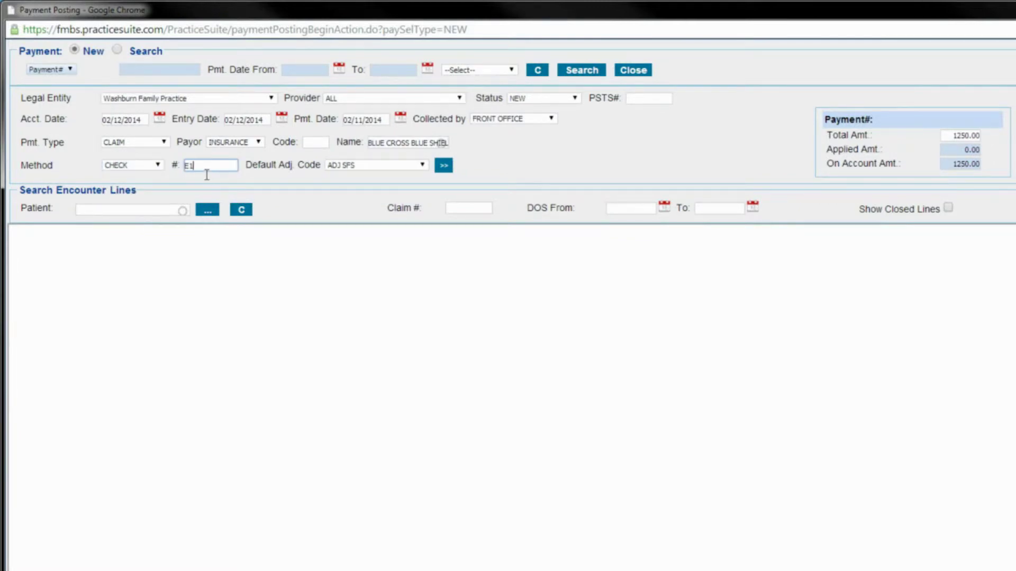
pyautogui.write('E12345')
pyautogui.click(531, 172)
# Choose ADJ SFS as the default adjustment code for the payment
pyautogui.click(419, 168)
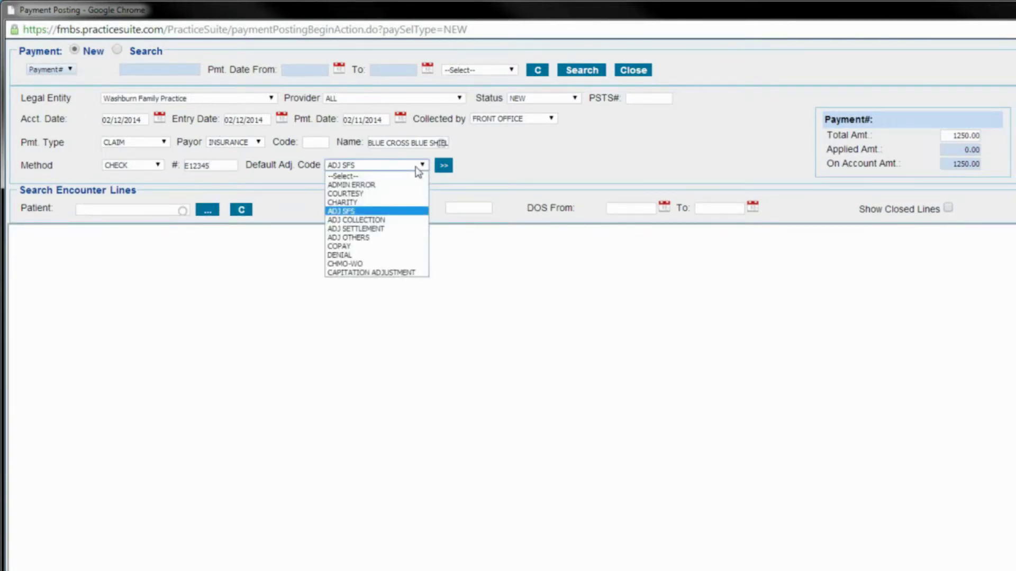
pyautogui.click(350, 212)
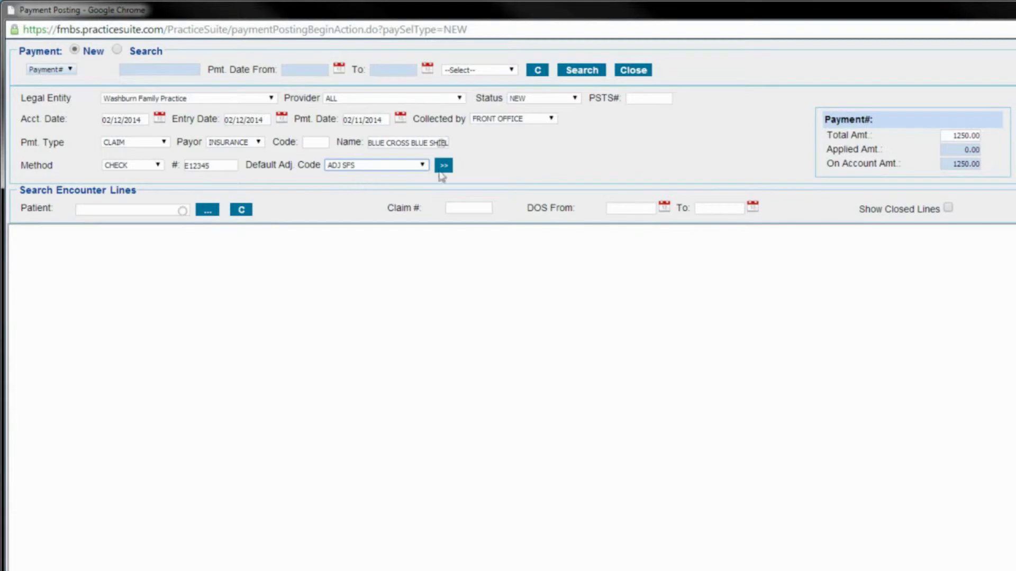
pyautogui.click(570, 168)
# Expand the payment's extra details, leave the comment empty, and move past it to create the payment
pyautogui.click(447, 166)
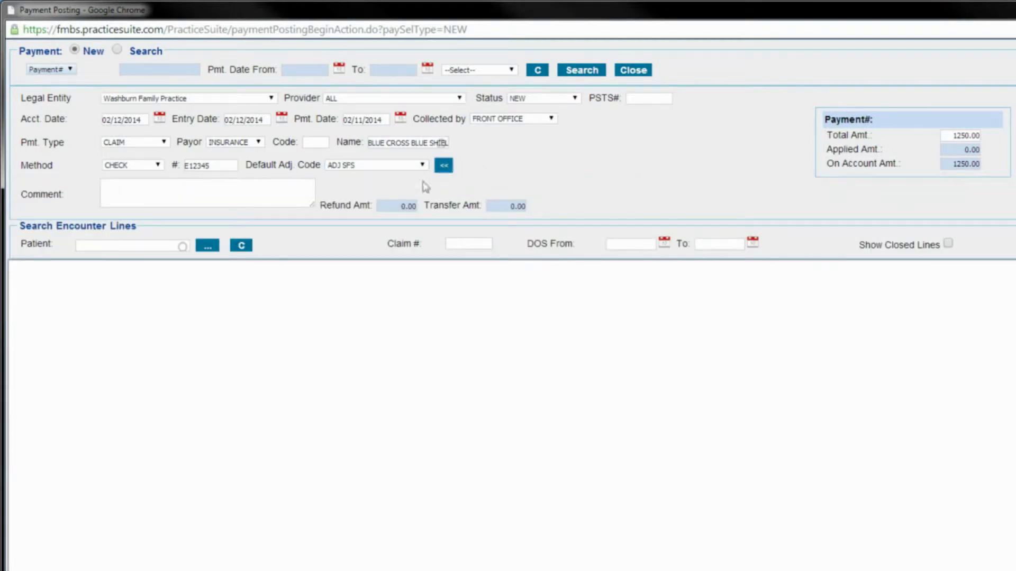
pyautogui.click(222, 193)
pyautogui.click(226, 166)
pyautogui.press('Tab')
pyautogui.press('Tab')
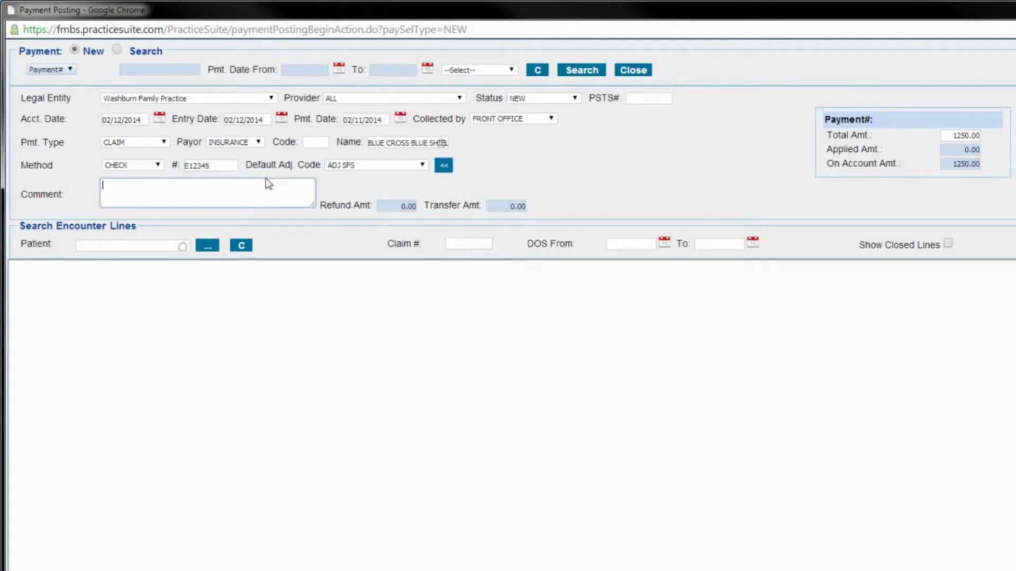
pyautogui.press('Tab')
pyautogui.press('Tab')
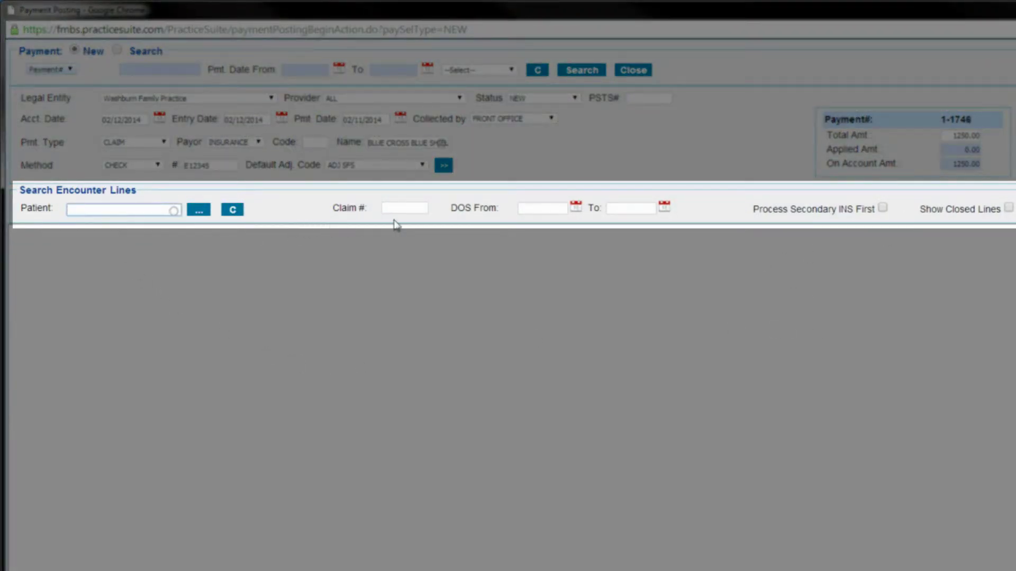
# Select the patient in the encounter line search to load the charge lines, and dismiss the patient's billing alert
pyautogui.click(411, 214)
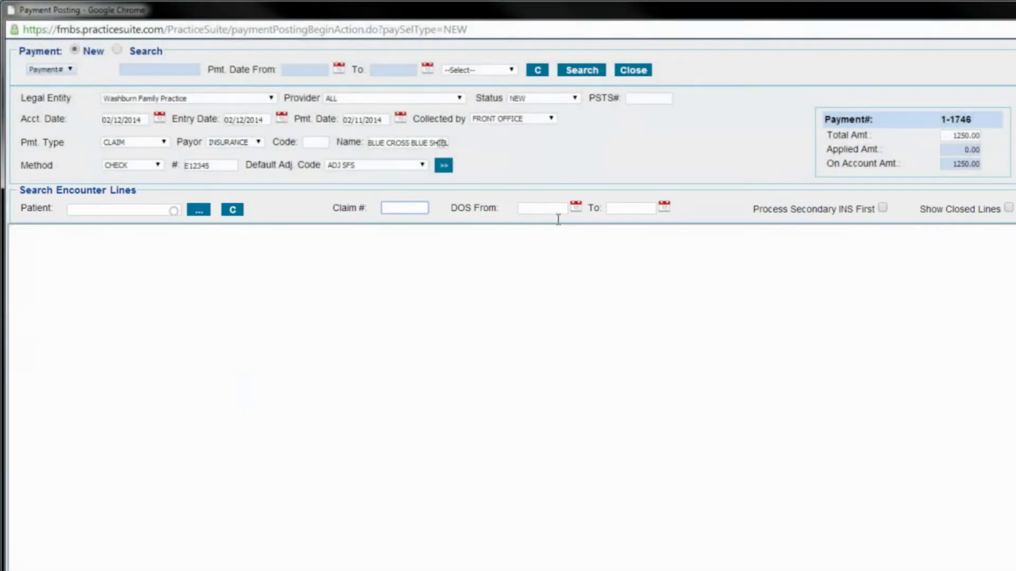
pyautogui.click(556, 210)
pyautogui.click(611, 211)
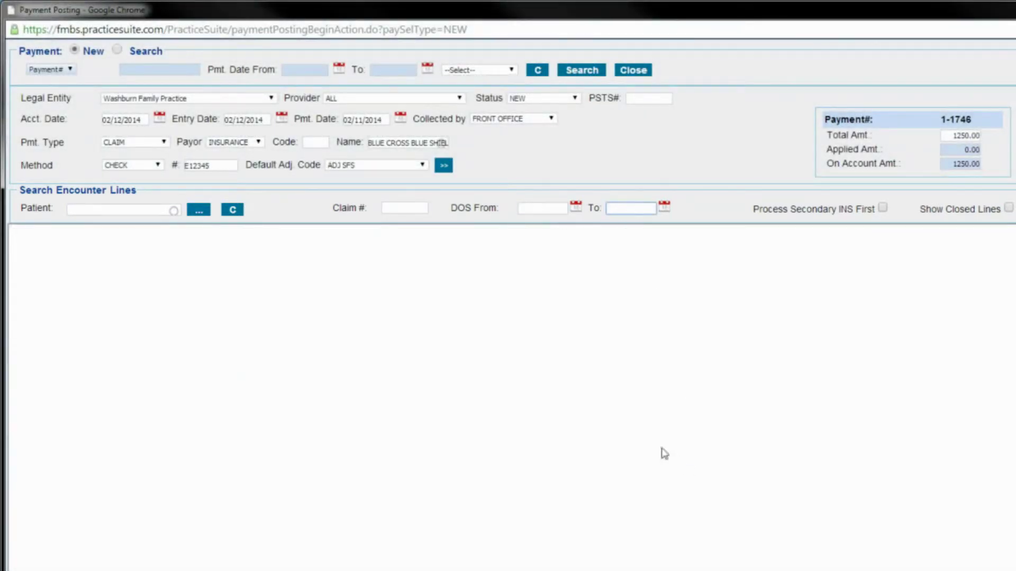
pyautogui.click(159, 214)
pyautogui.click(162, 244)
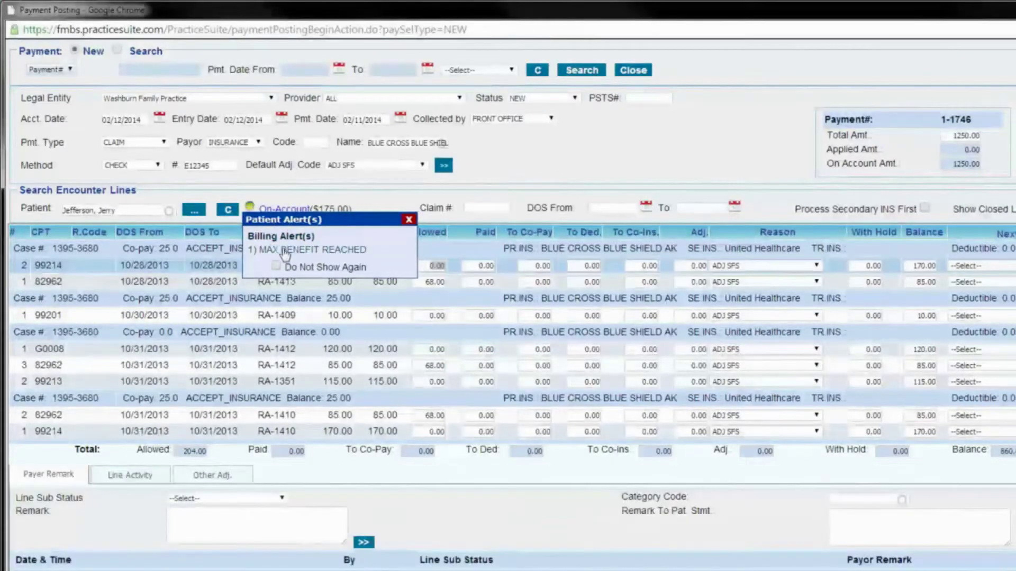
pyautogui.click(409, 220)
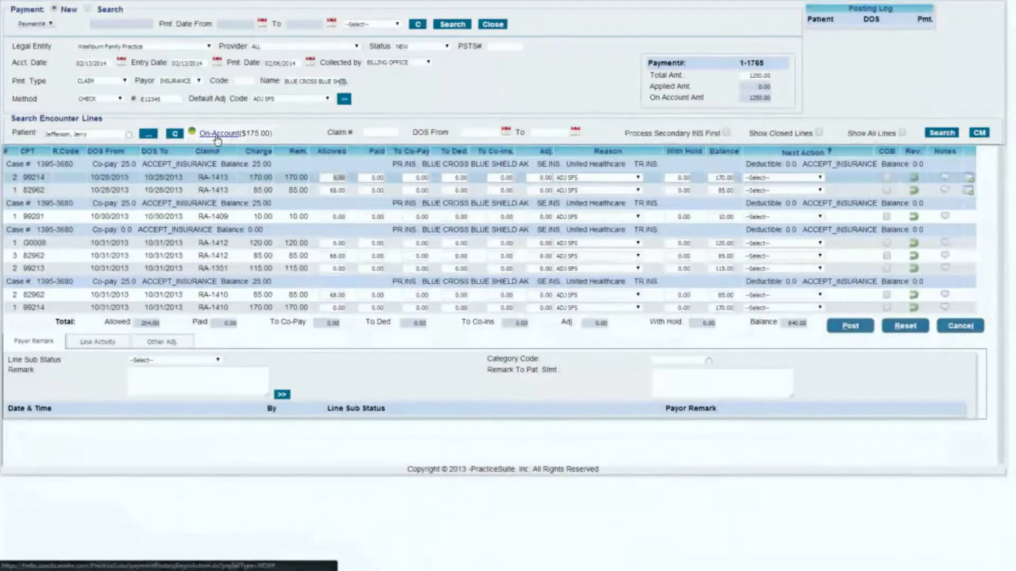
# Open the patient's on-account payments and review the unapplied amounts
pyautogui.click(215, 136)
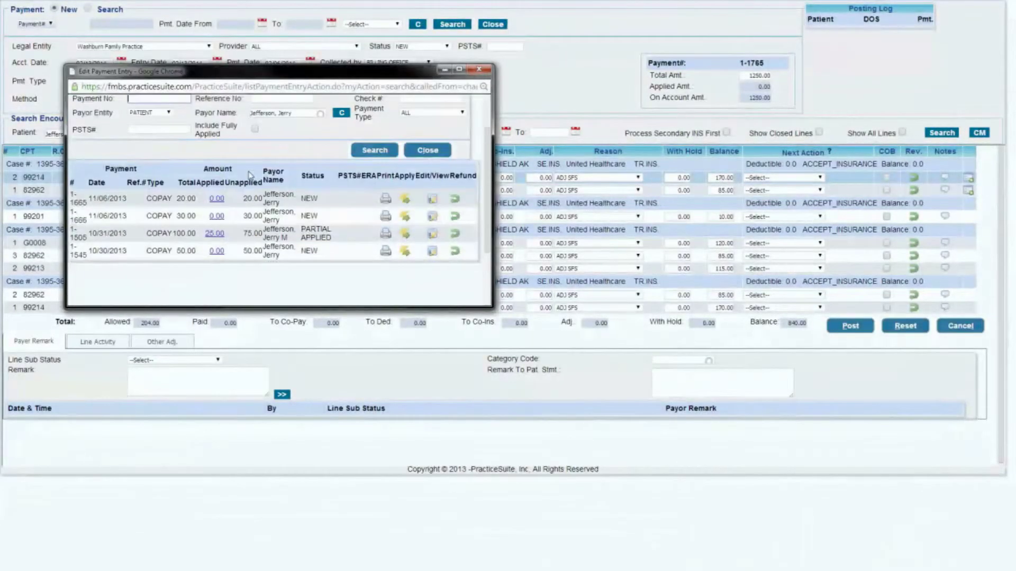
pyautogui.scroll(-1, 249, 176)
pyautogui.scroll(1, 237, 201)
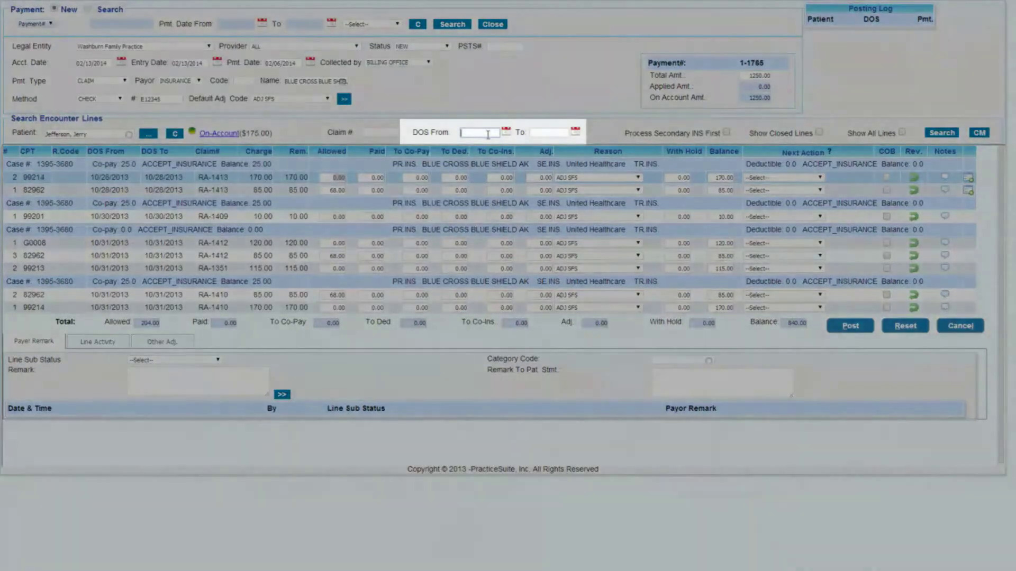
# Filter the patient's encounter lines to dates of service from 10/28/2013 to 10/28/2013, and dismiss the patient's billing alert
pyautogui.write('10/28/201')
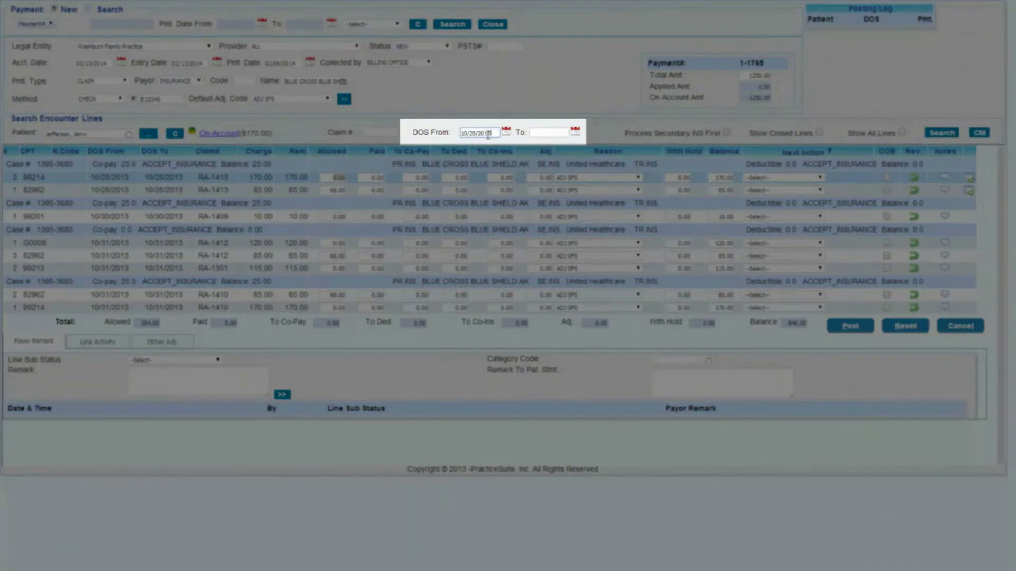
pyautogui.press('Tab')
pyautogui.write('10/2')
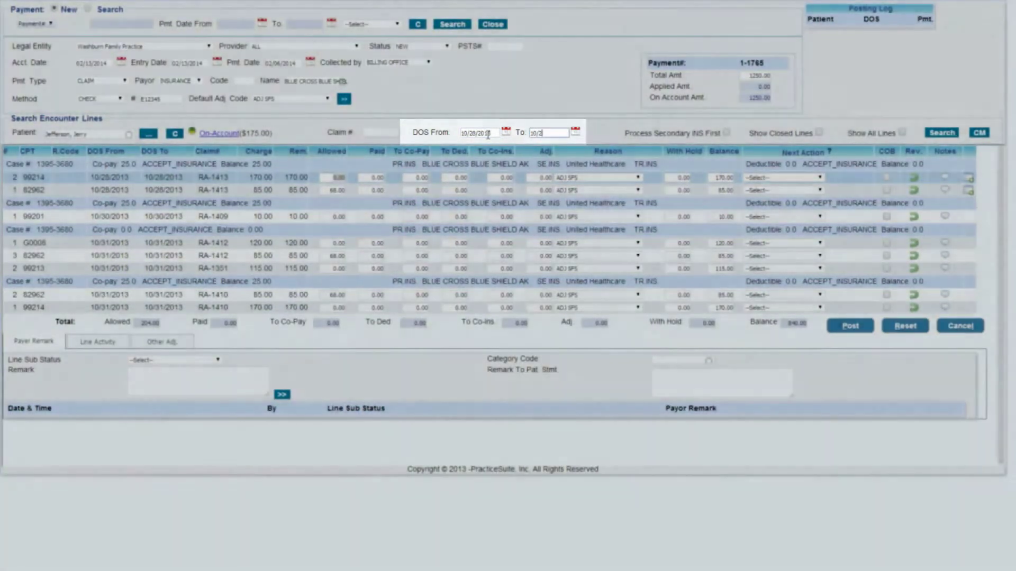
pyautogui.write('8/')
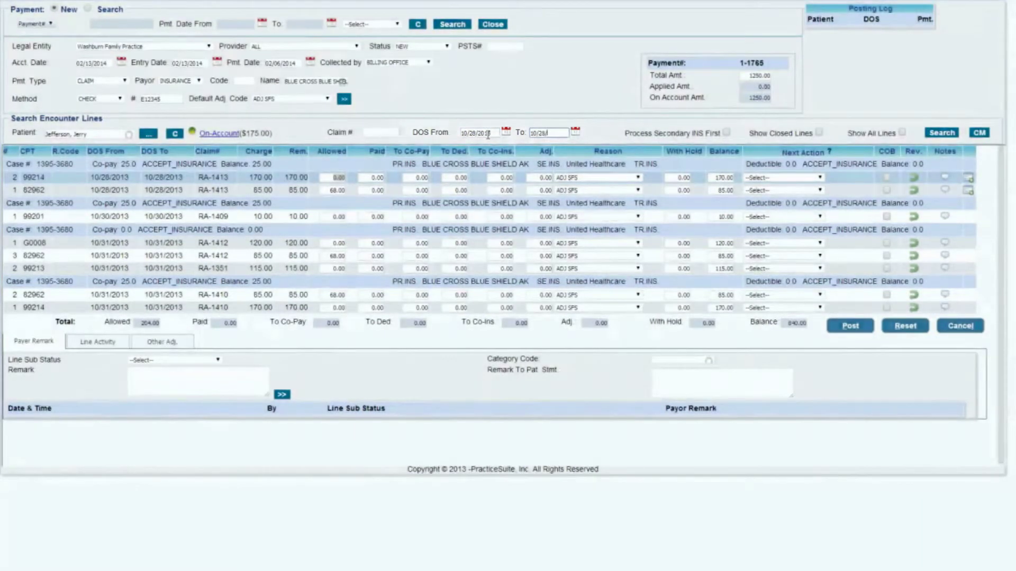
pyautogui.write('2013')
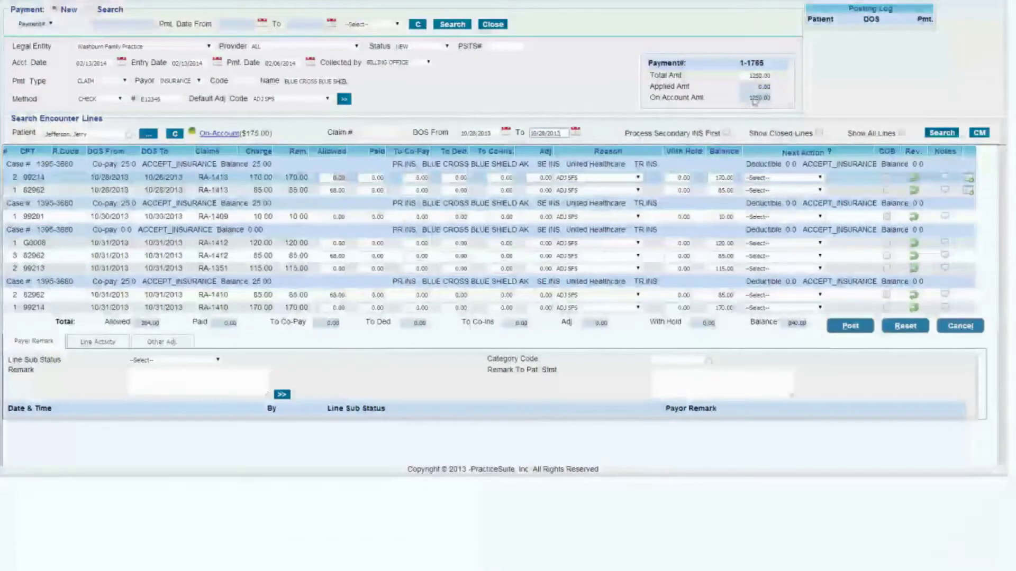
pyautogui.click(941, 134)
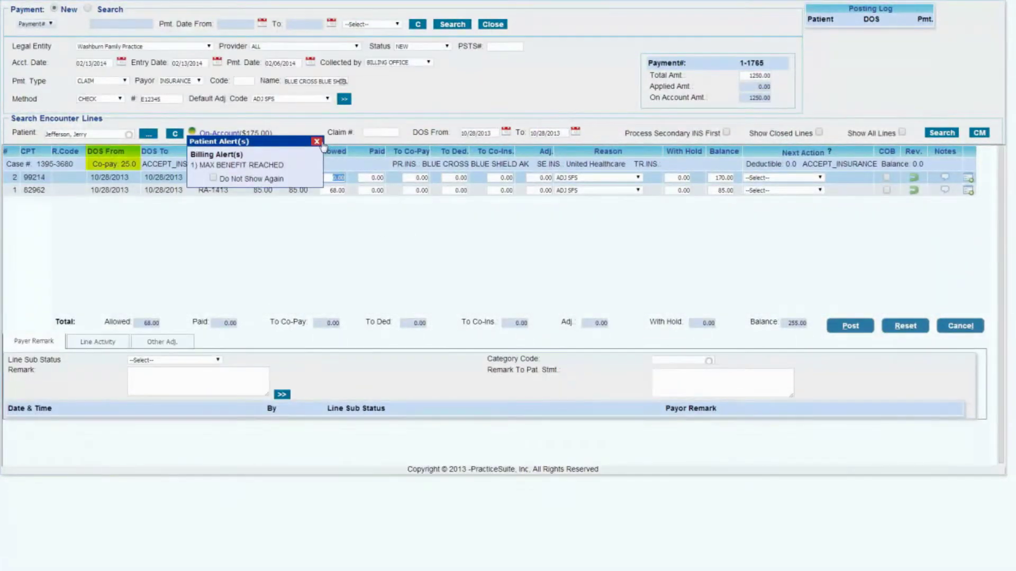
pyautogui.click(317, 141)
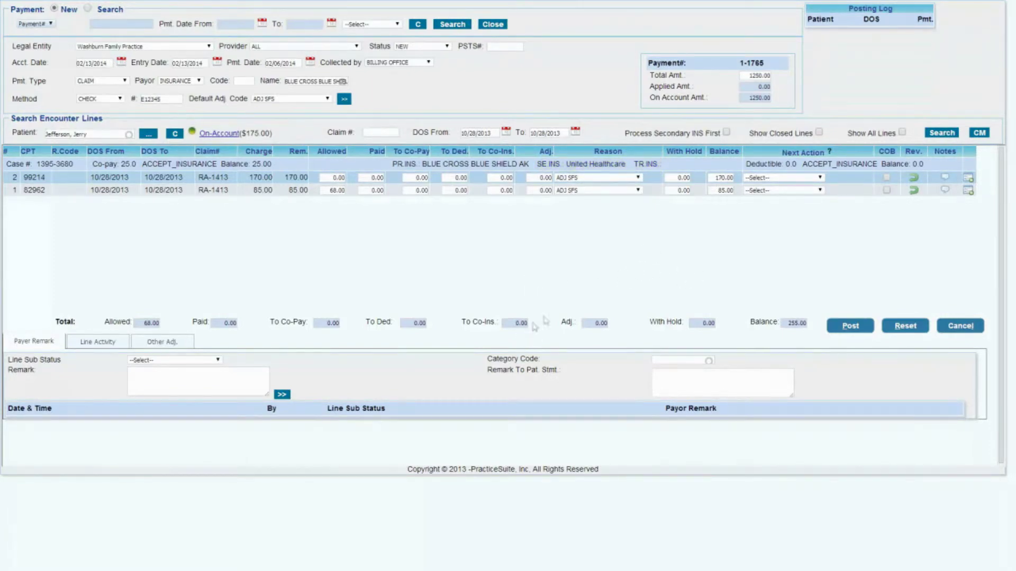
# Enter 100.00 allowed, 50.00 paid and 25.00 to co-pay on the 99214 charge line
pyautogui.moveTo(676, 133); pyautogui.dragTo(725, 142)
pyautogui.click(802, 278)
pyautogui.click(334, 179)
pyautogui.write('1')
pyautogui.click(357, 255)
pyautogui.click(392, 178)
pyautogui.click(429, 250)
# Set the 99214 line's next action to BILL_TO_PT and post its payment
pyautogui.click(786, 180)
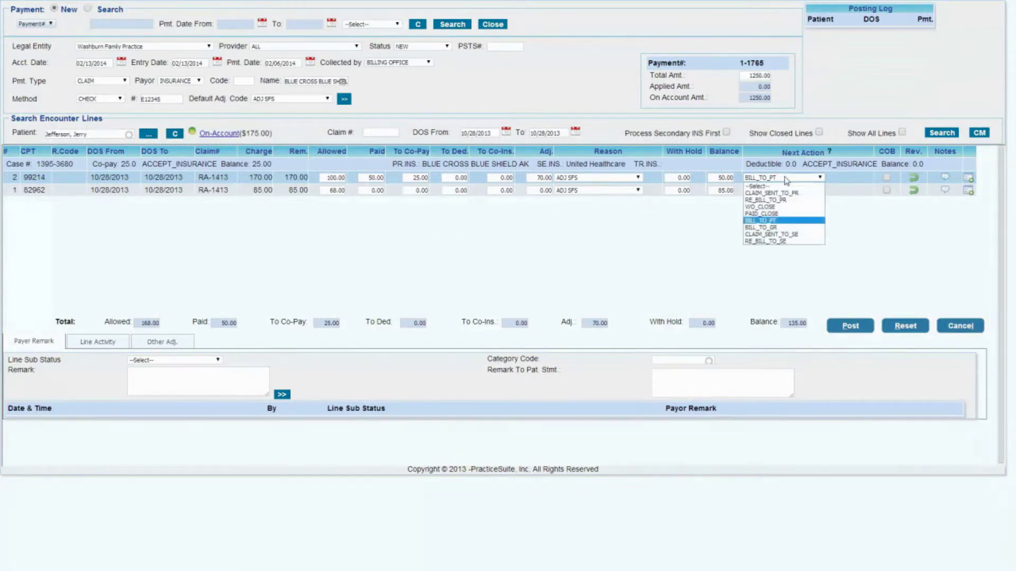
pyautogui.click(796, 223)
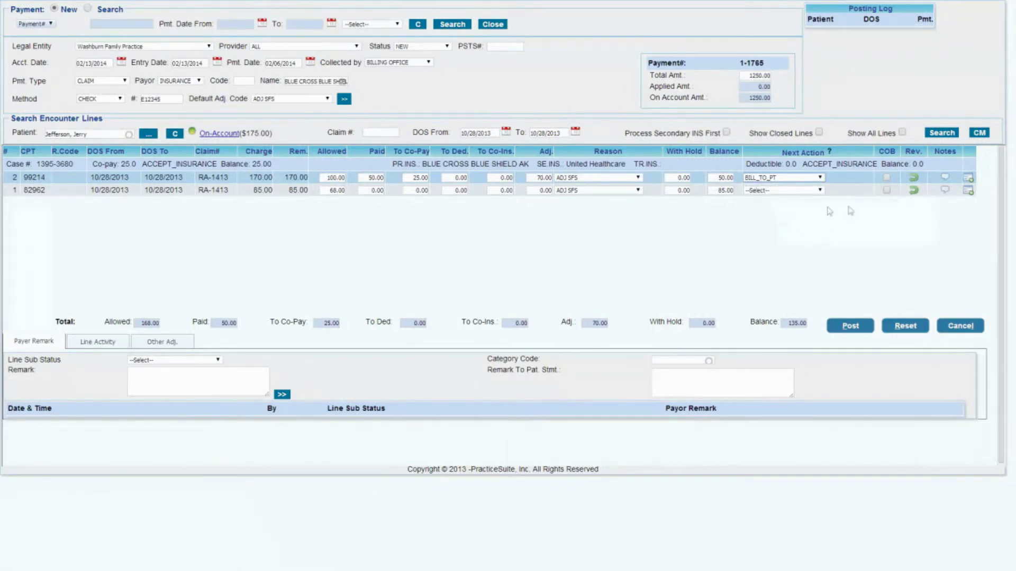
pyautogui.click(864, 325)
pyautogui.click(493, 215)
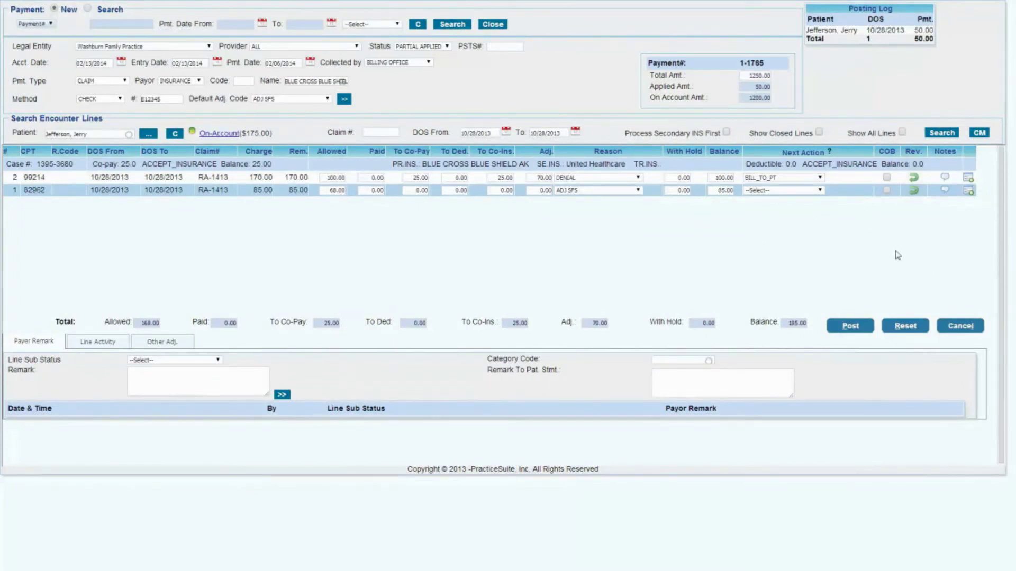
# Mark the 82962 line with reason DENIAL, next action RE_BILL_TO_PR and line sub status Denied-Follow-up with Insurance
pyautogui.click(637, 191)
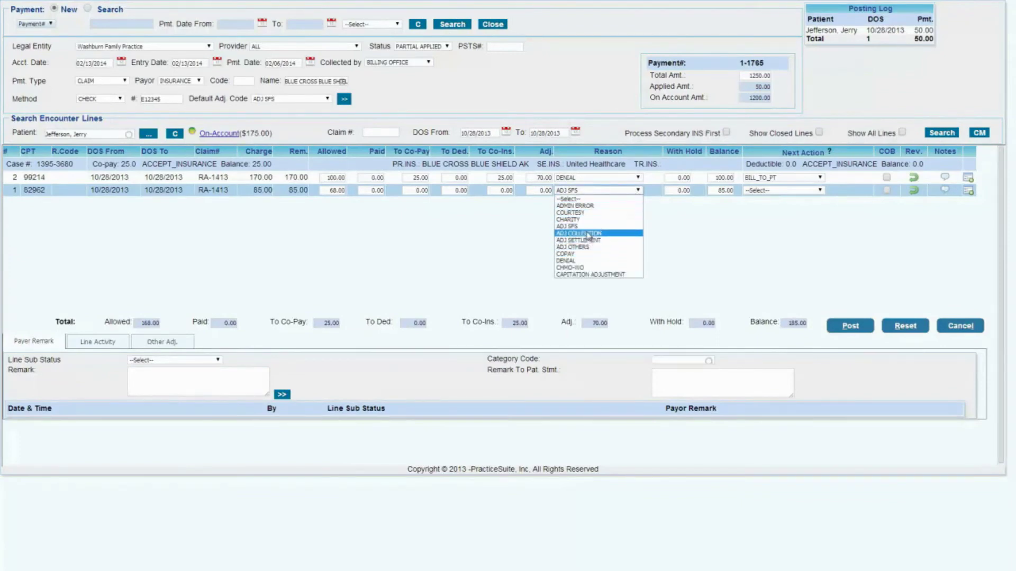
pyautogui.click(580, 262)
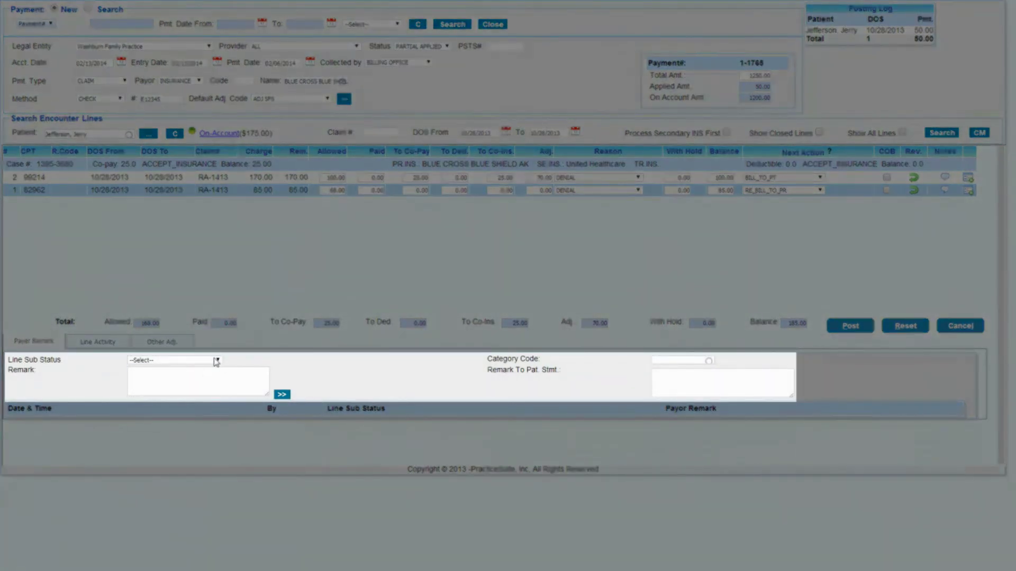
pyautogui.click(217, 361)
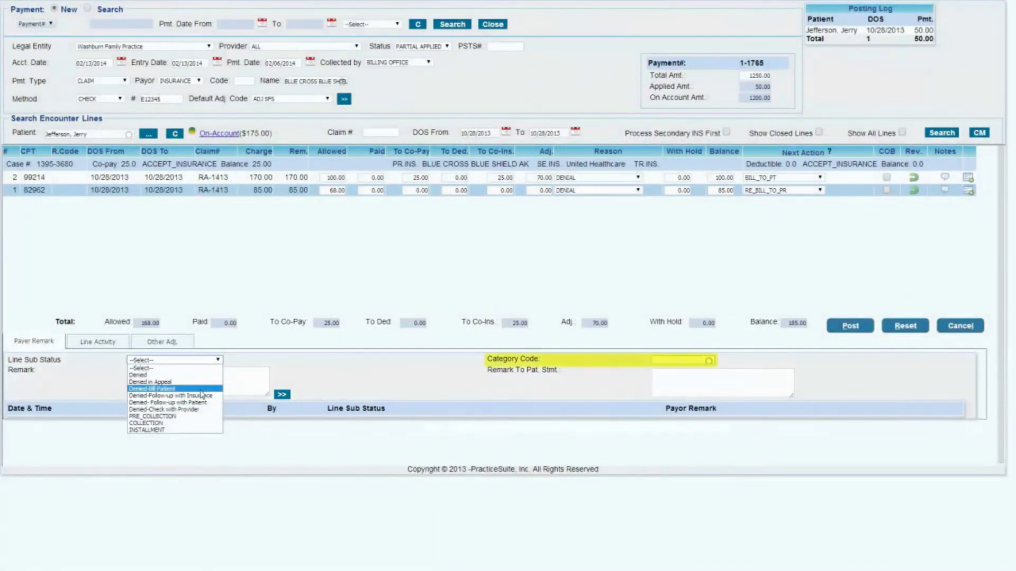
pyautogui.click(203, 395)
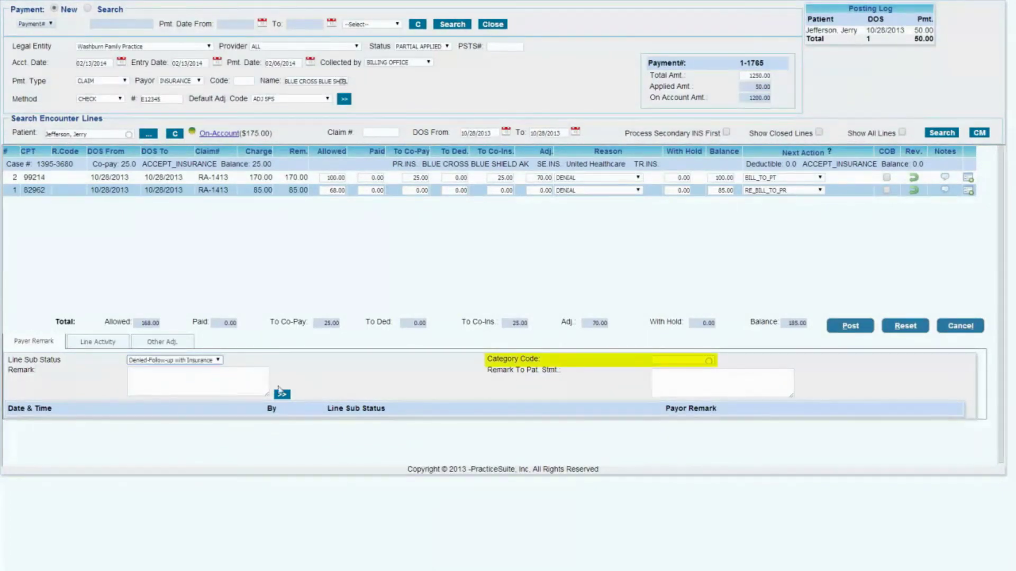
# Enter the payer remark "Here" for the 82962 line and copy it to the patient statement remark
pyautogui.click(256, 392)
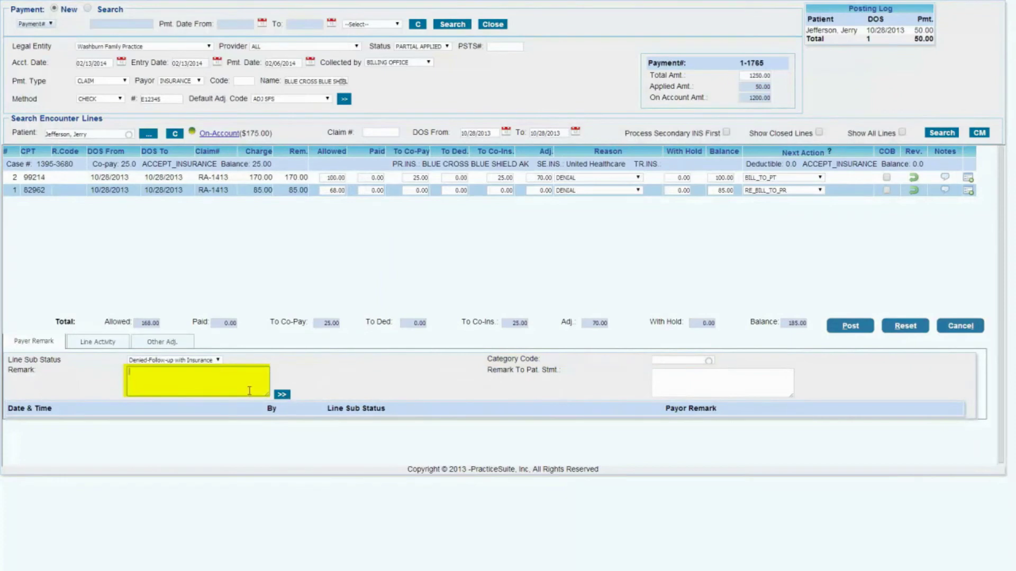
pyautogui.write('Here')
pyautogui.click(281, 395)
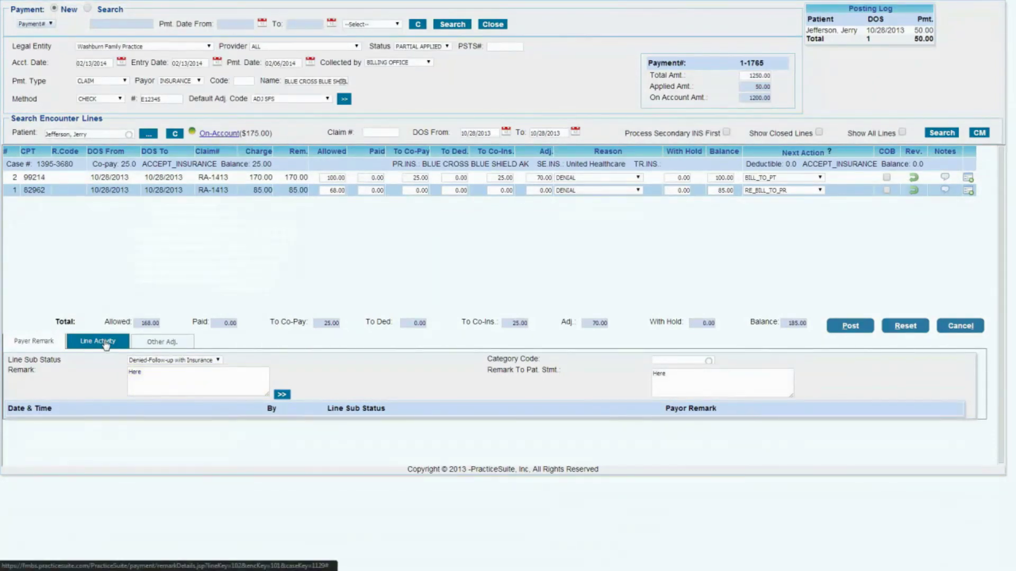
# Review the 82962 line's activity history and the available reasons for other adjustments
pyautogui.click(106, 342)
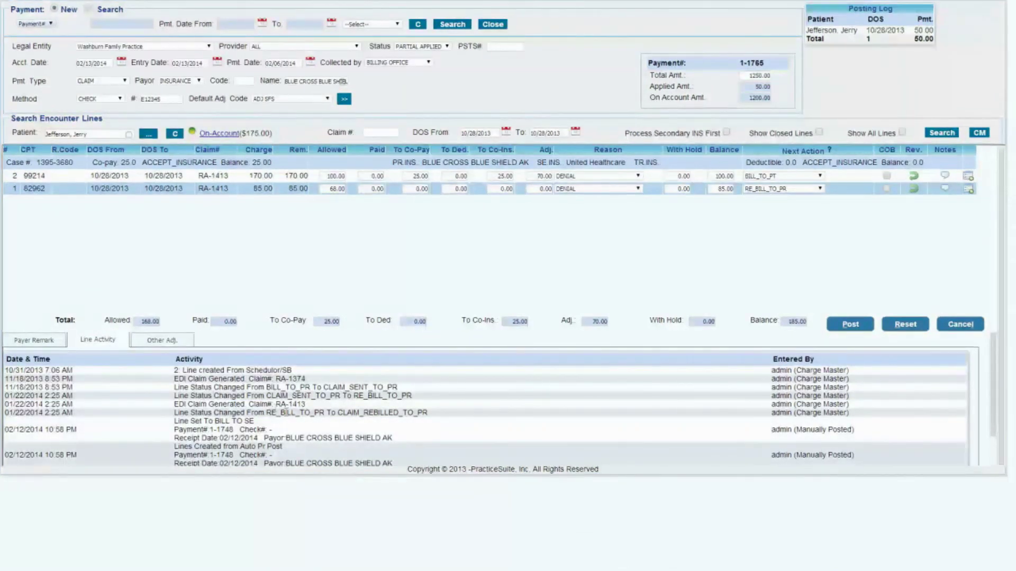
pyautogui.click(180, 345)
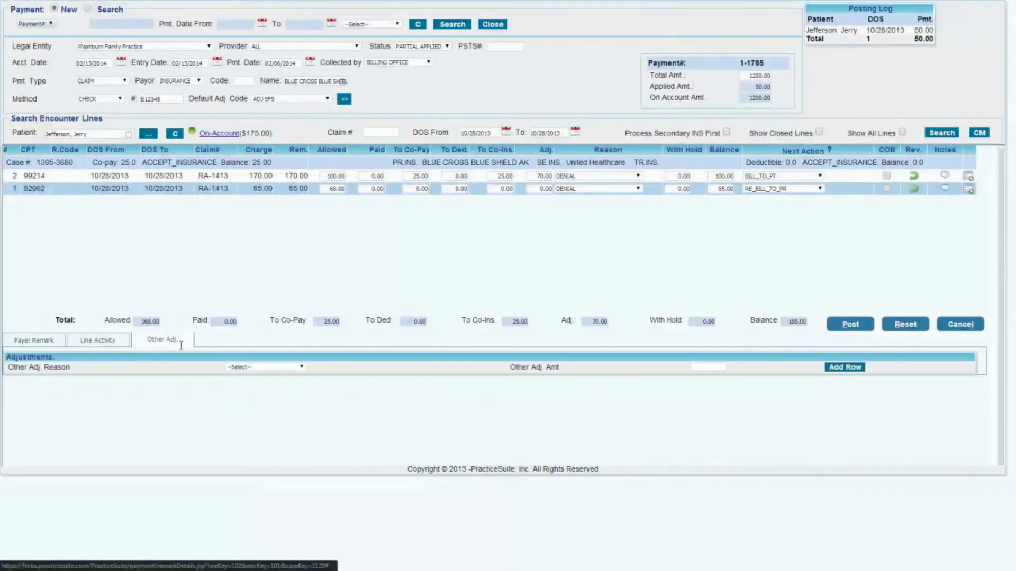
pyautogui.click(287, 367)
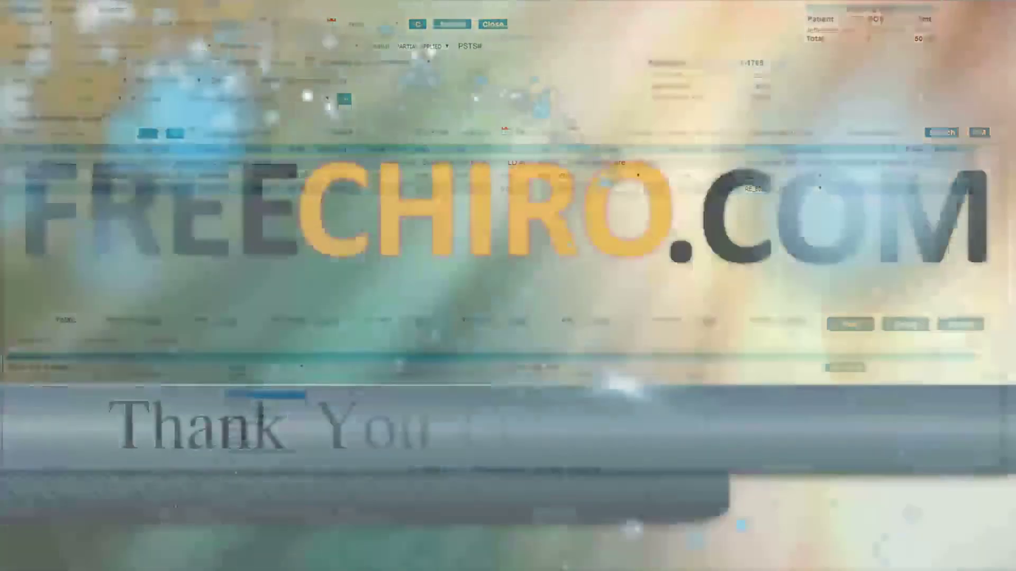